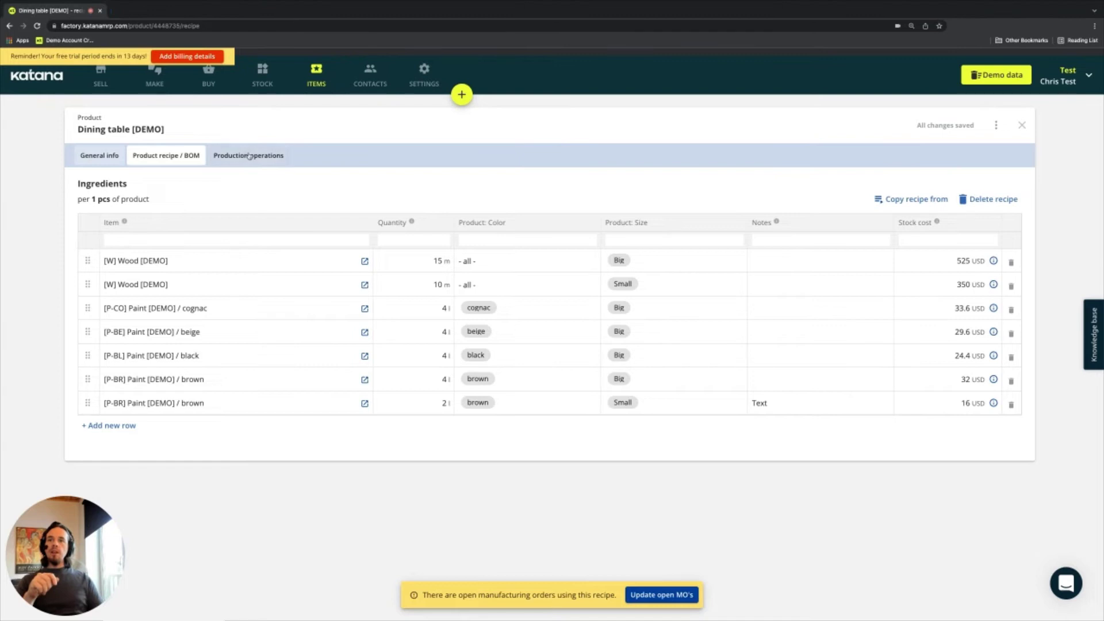
Step: Examine the dining table's production operations, including each step's resource, hourly cost, time and size, and compare them with the product recipe
left_click(251, 175)
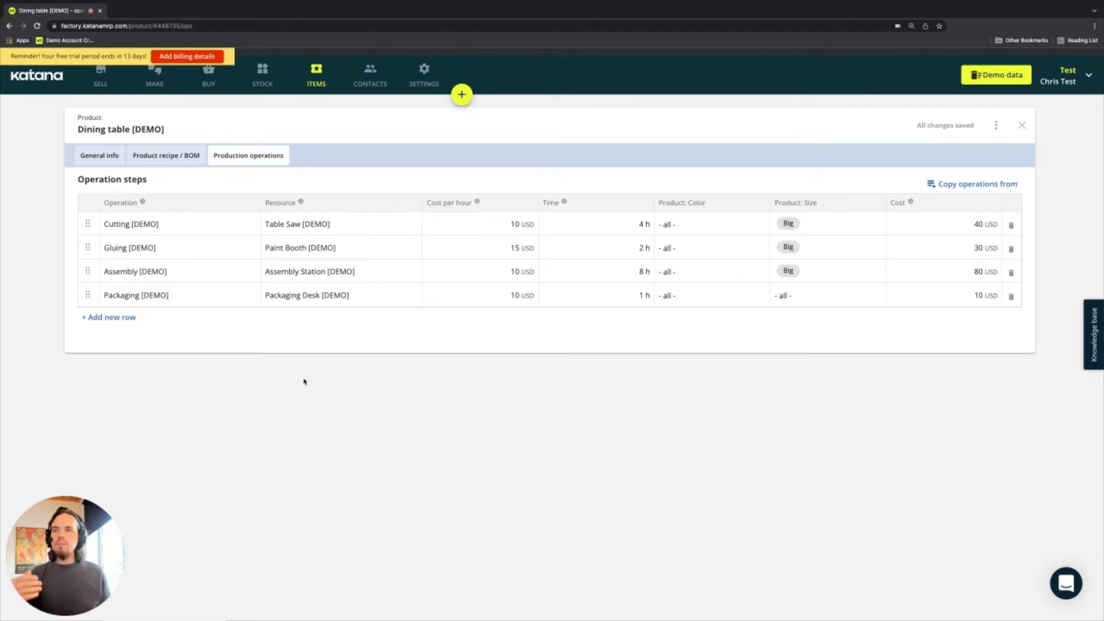
left_click(118, 225)
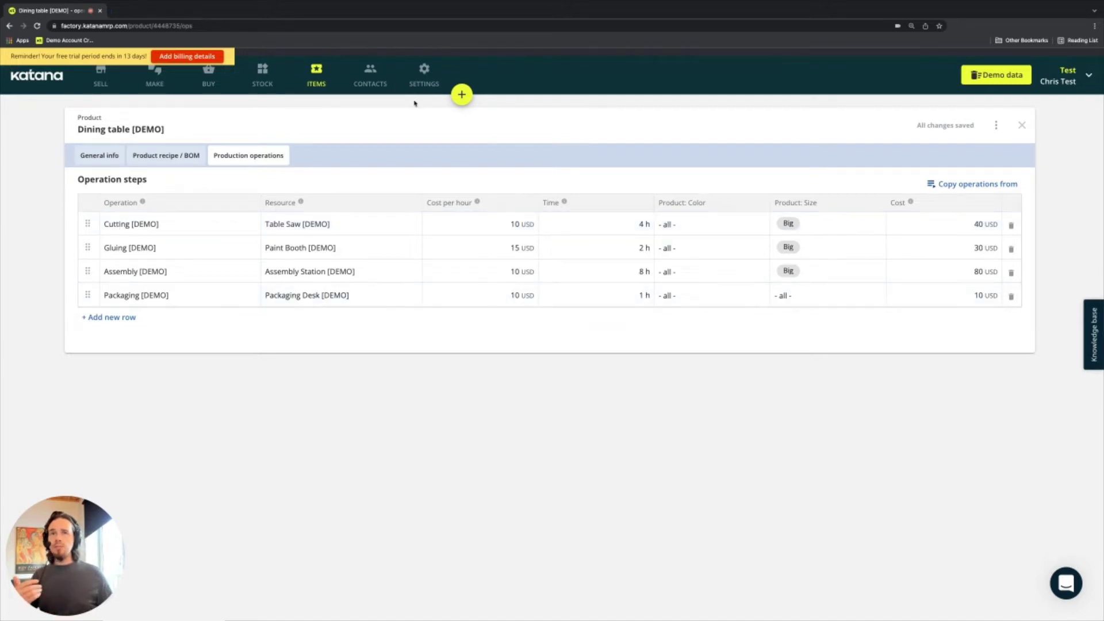
left_click(289, 221)
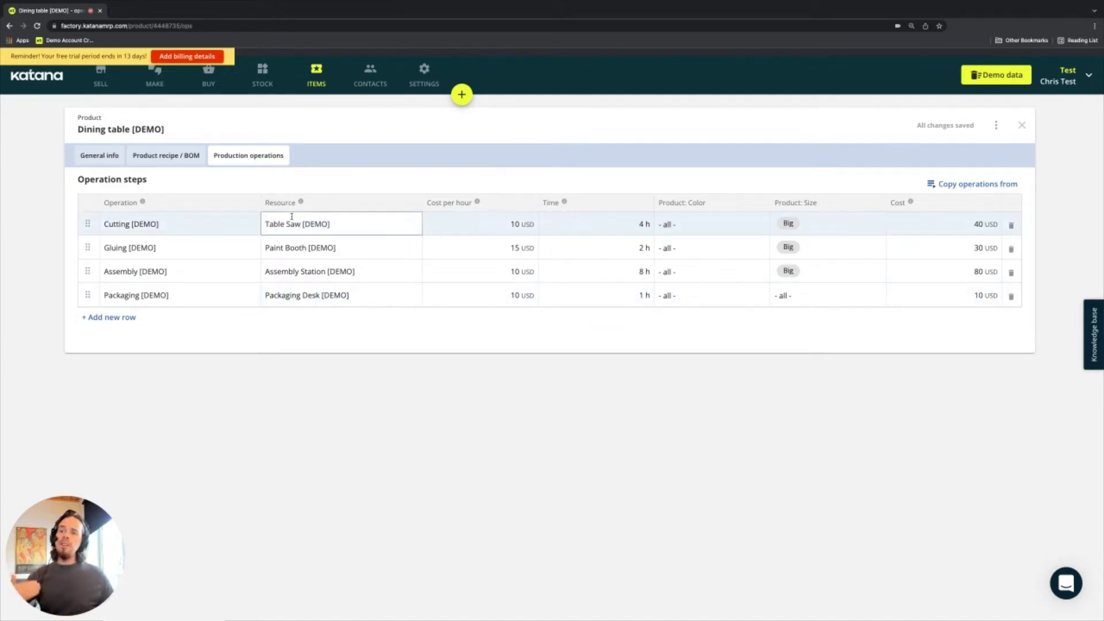
left_click(277, 331)
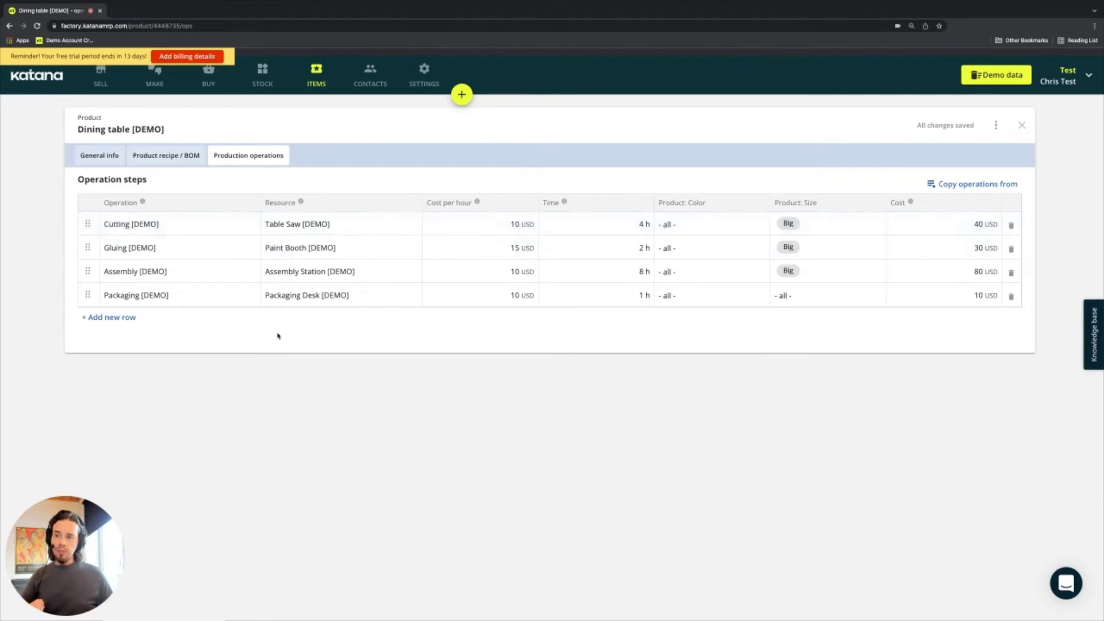
left_click(292, 274)
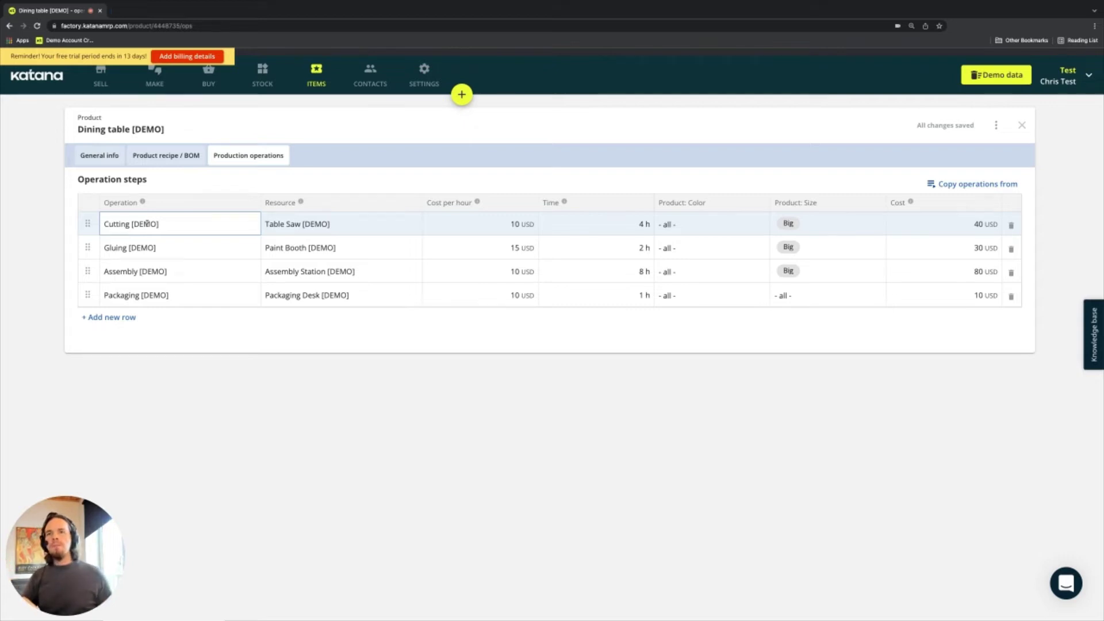
left_click(328, 224)
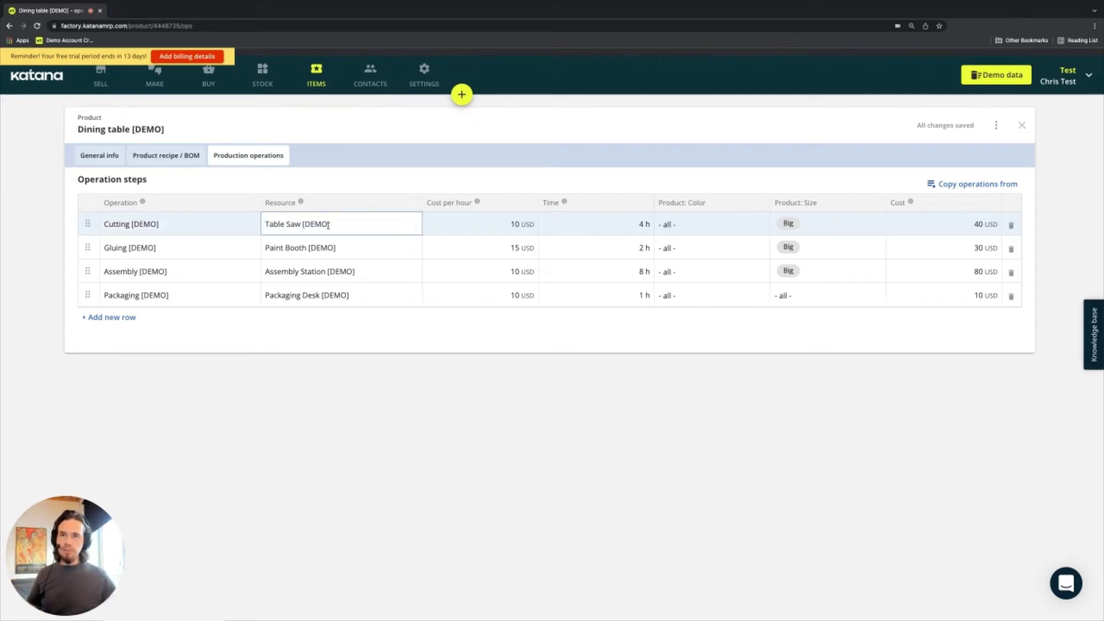
left_click(510, 224)
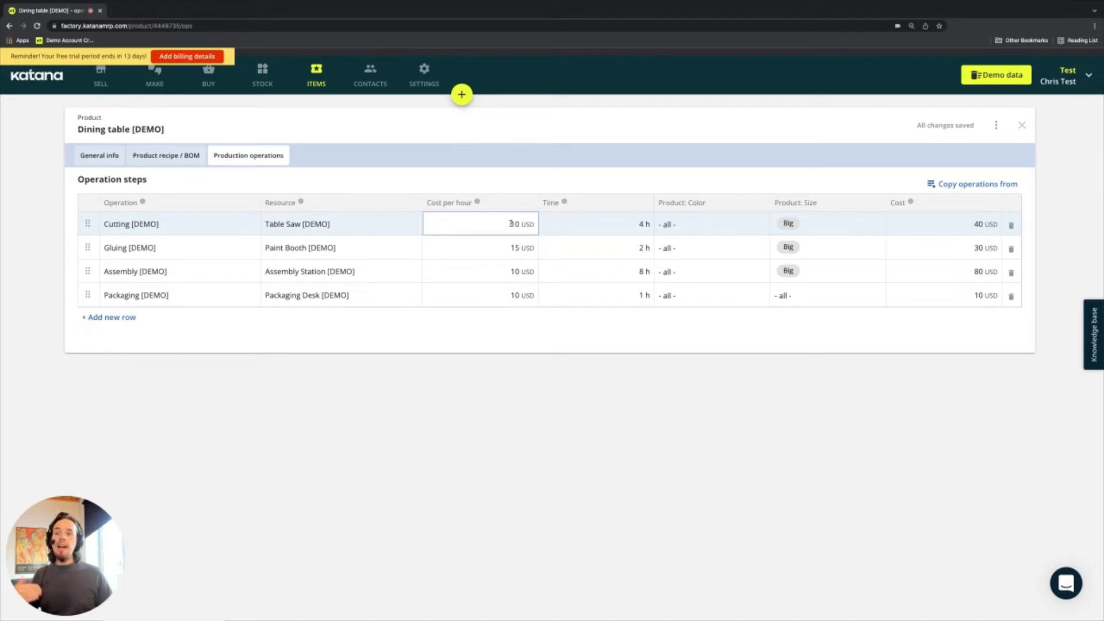
key("shift+Tab")
key("shift+Tab")
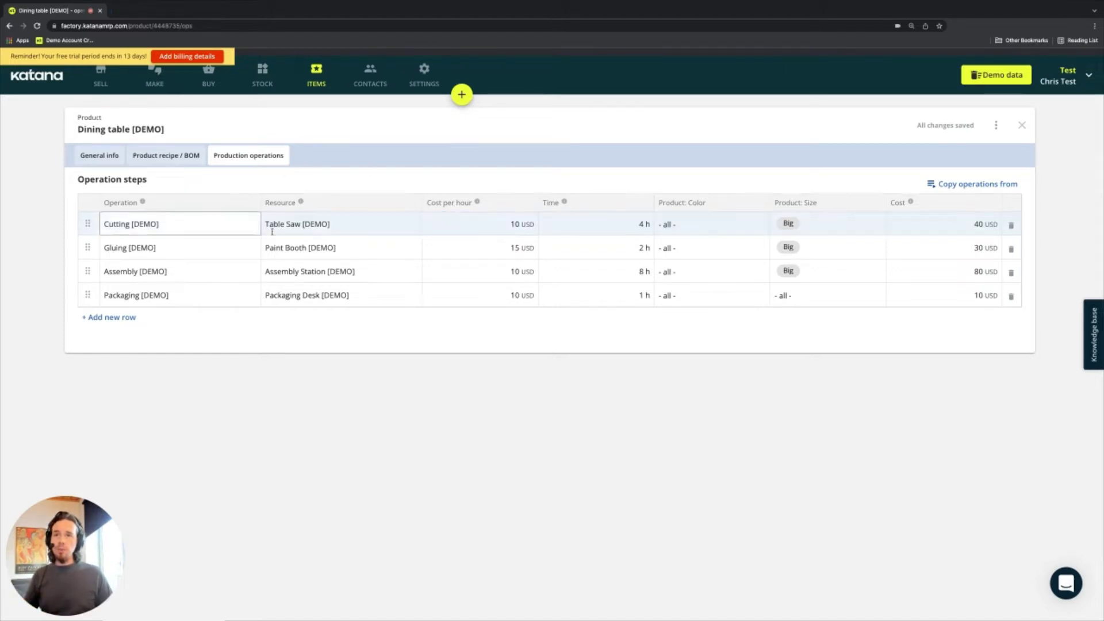
key("Tab")
key("Tab")
key("Down")
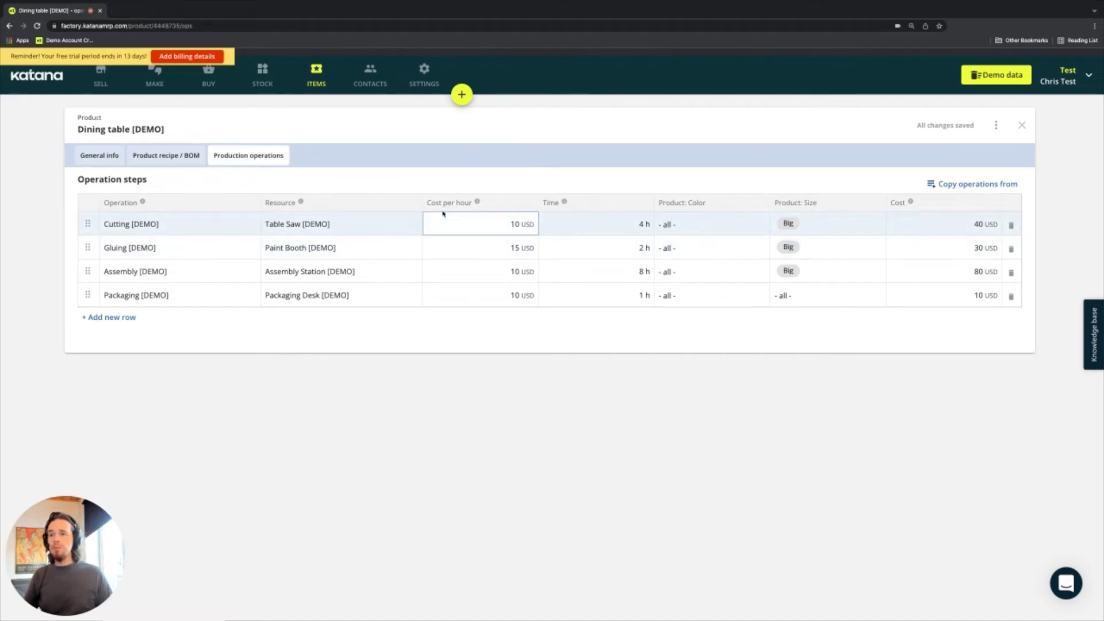
left_click(334, 219)
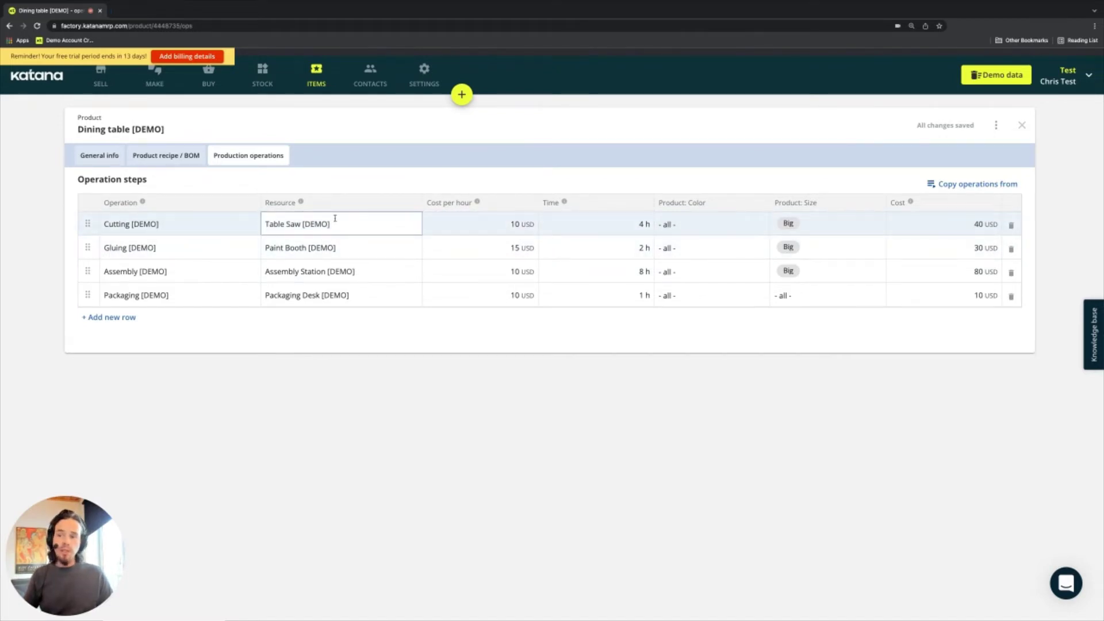
left_click(533, 231)
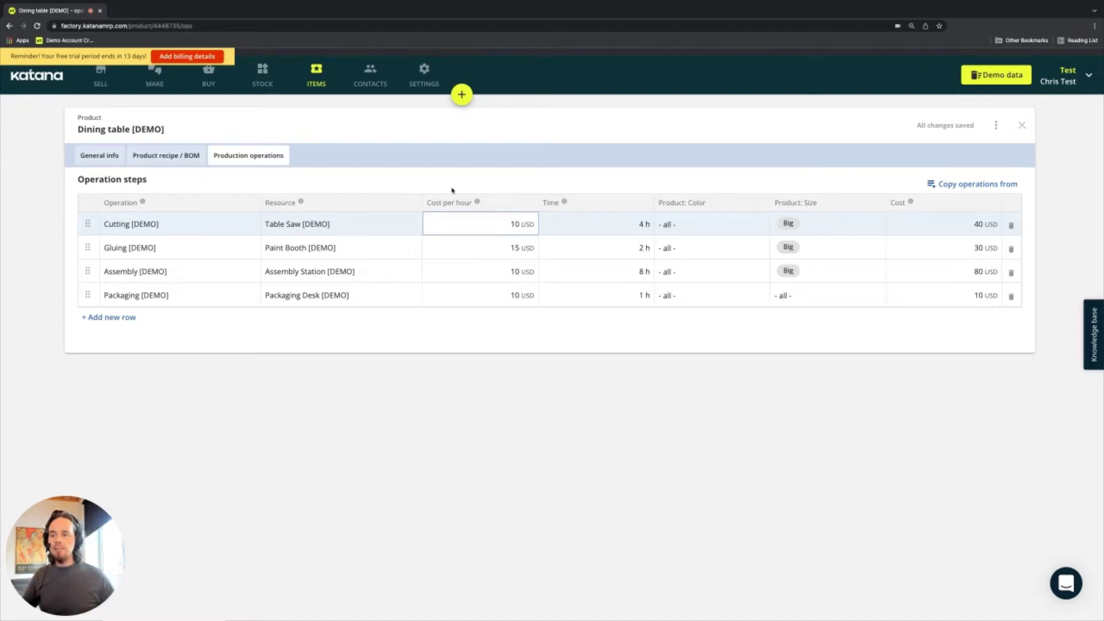
left_click(466, 291)
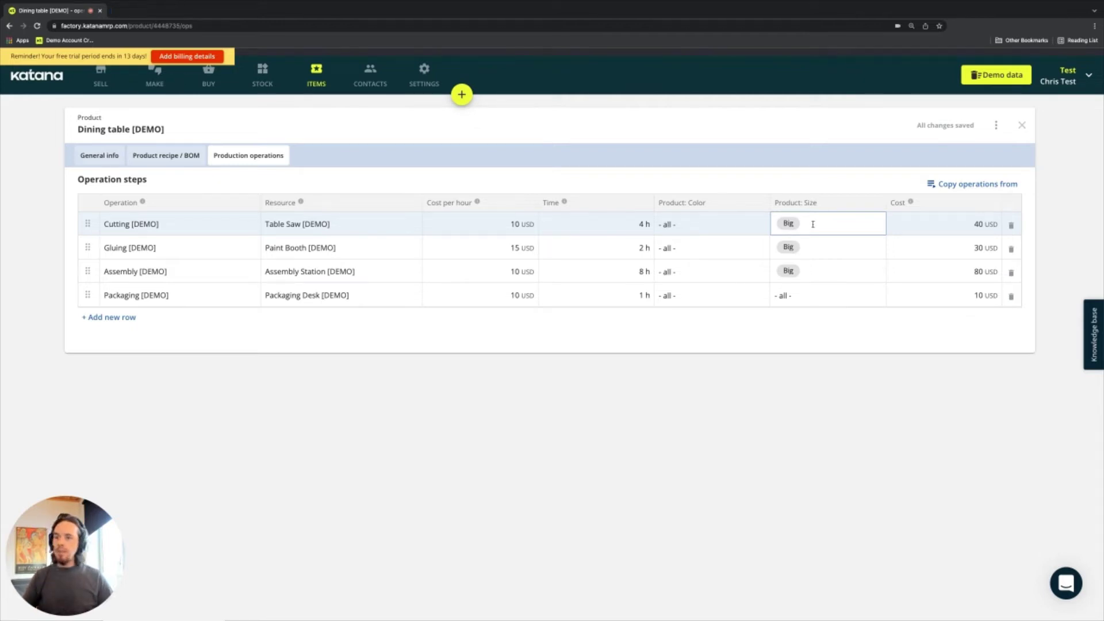
left_click(158, 156)
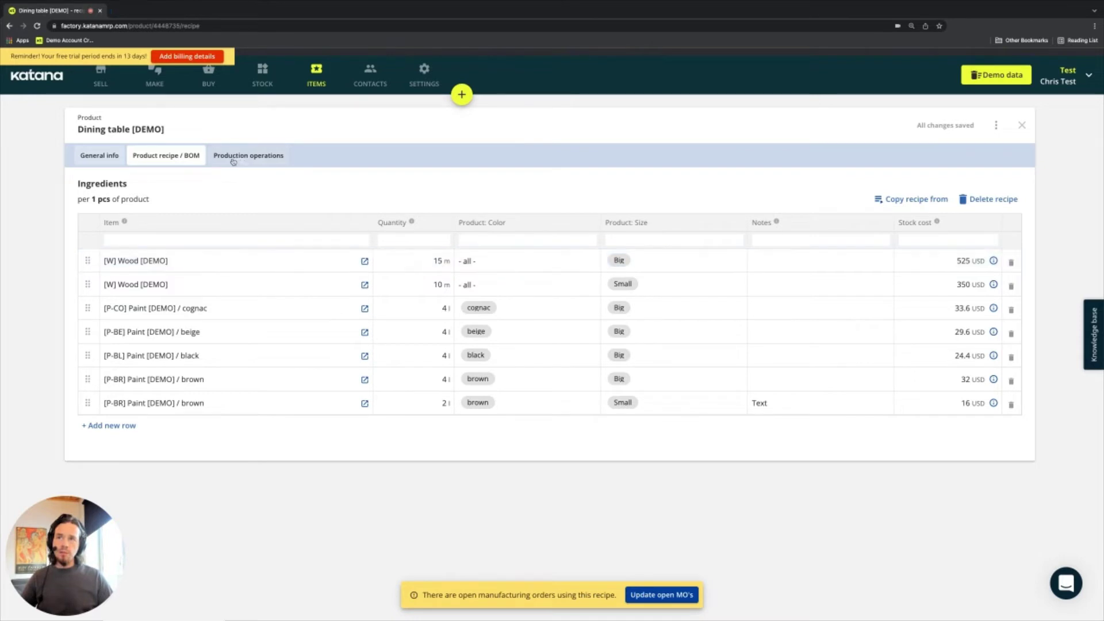
left_click(250, 158)
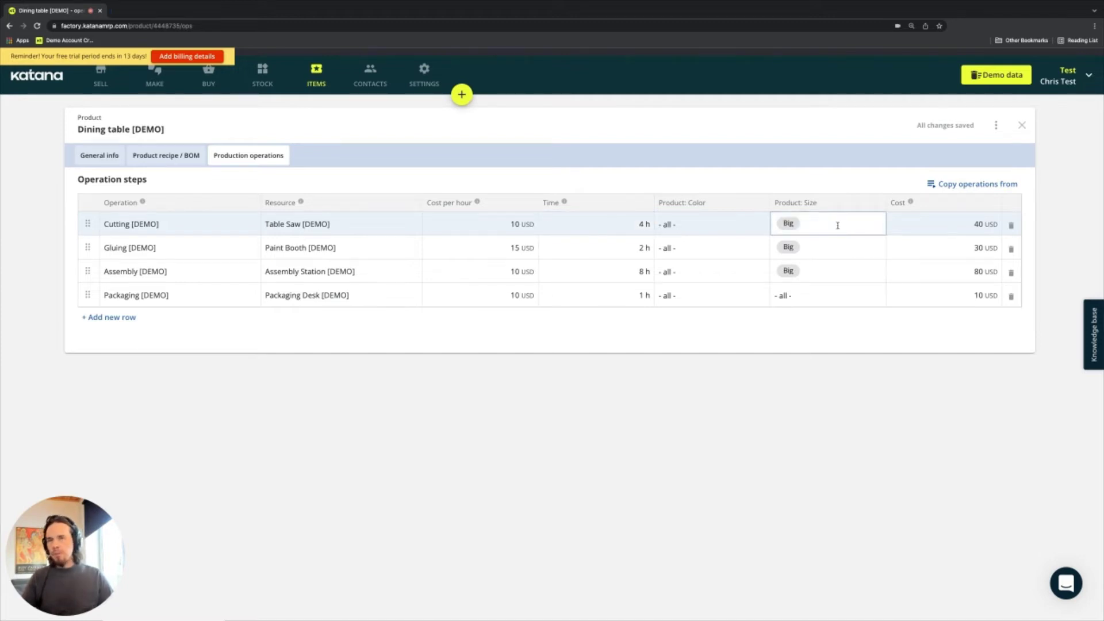
Step: Add a Cutting [DEMO] operation using the Table Saw [DEMO] resource with a duration of 3 hours
left_click(115, 318)
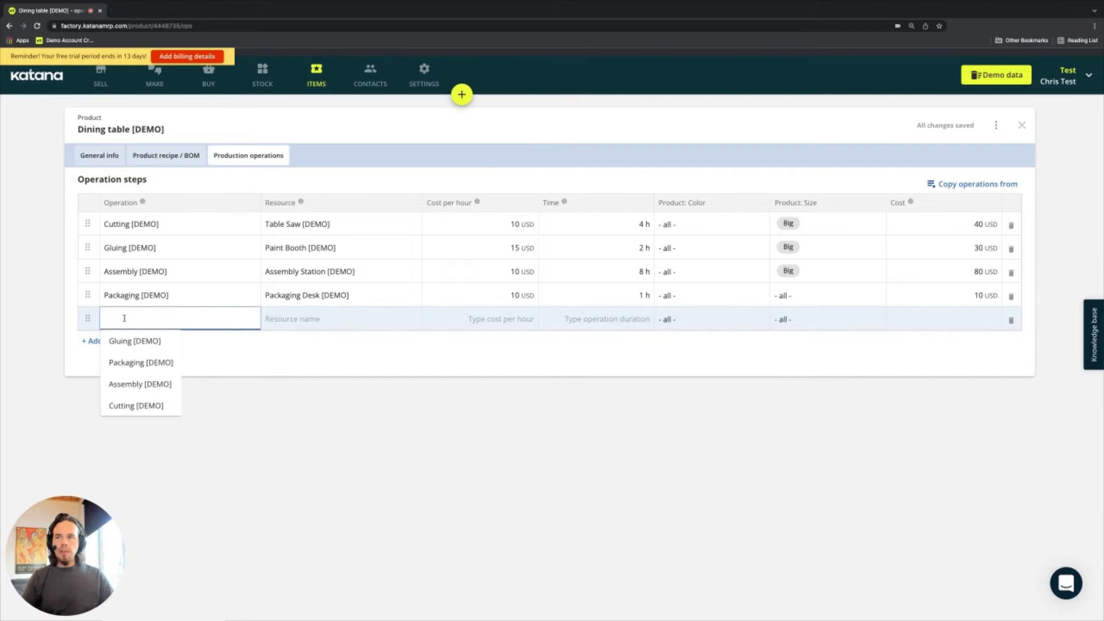
left_click(135, 405)
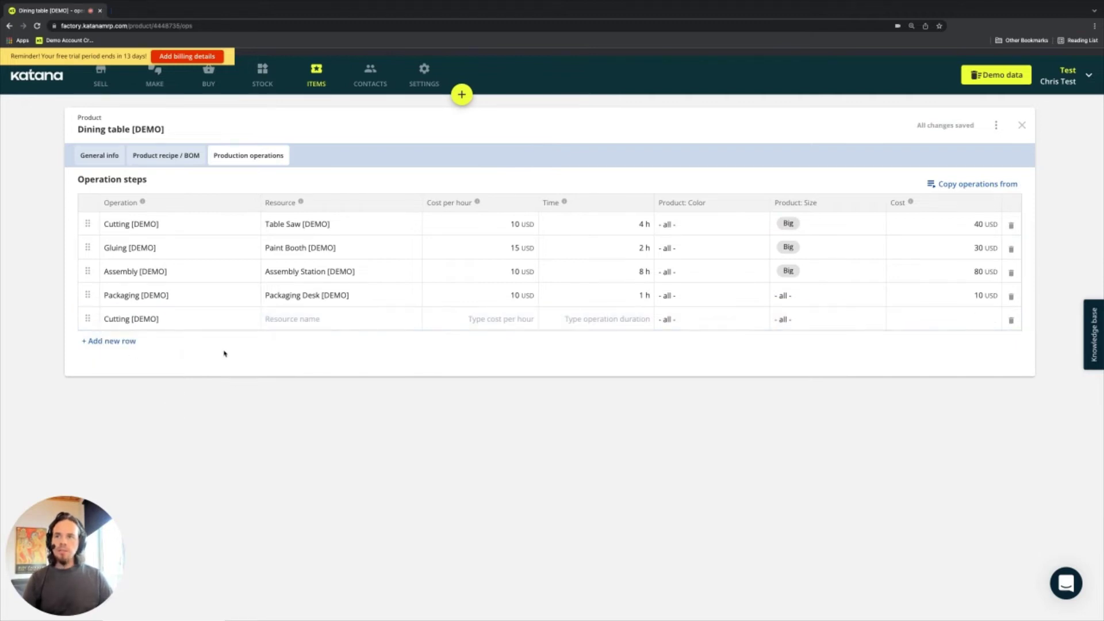
left_click(305, 318)
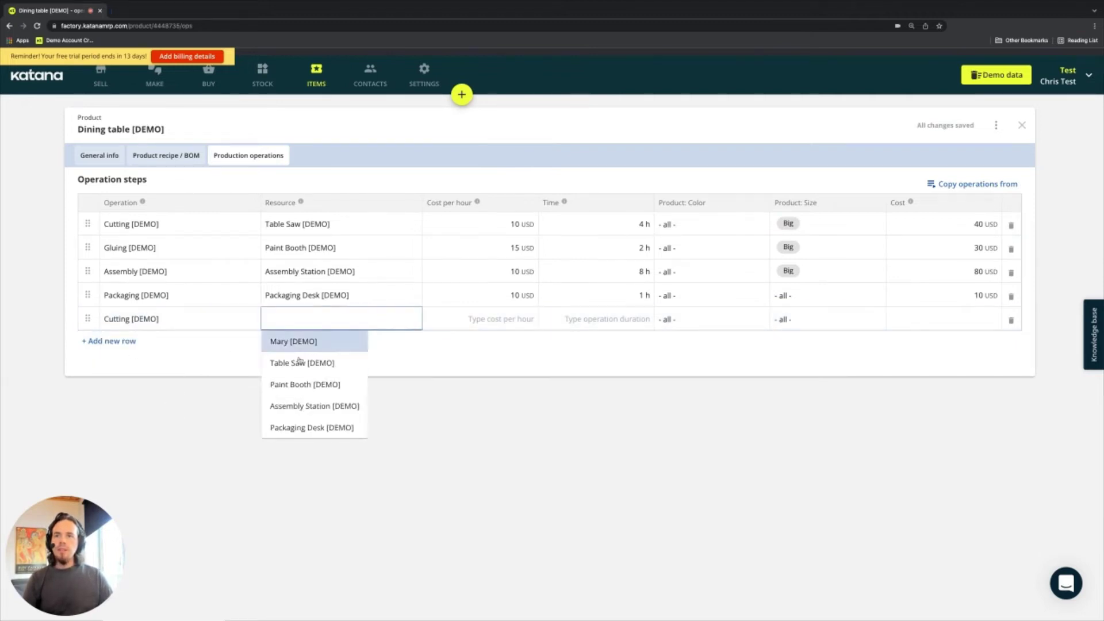
left_click(305, 362)
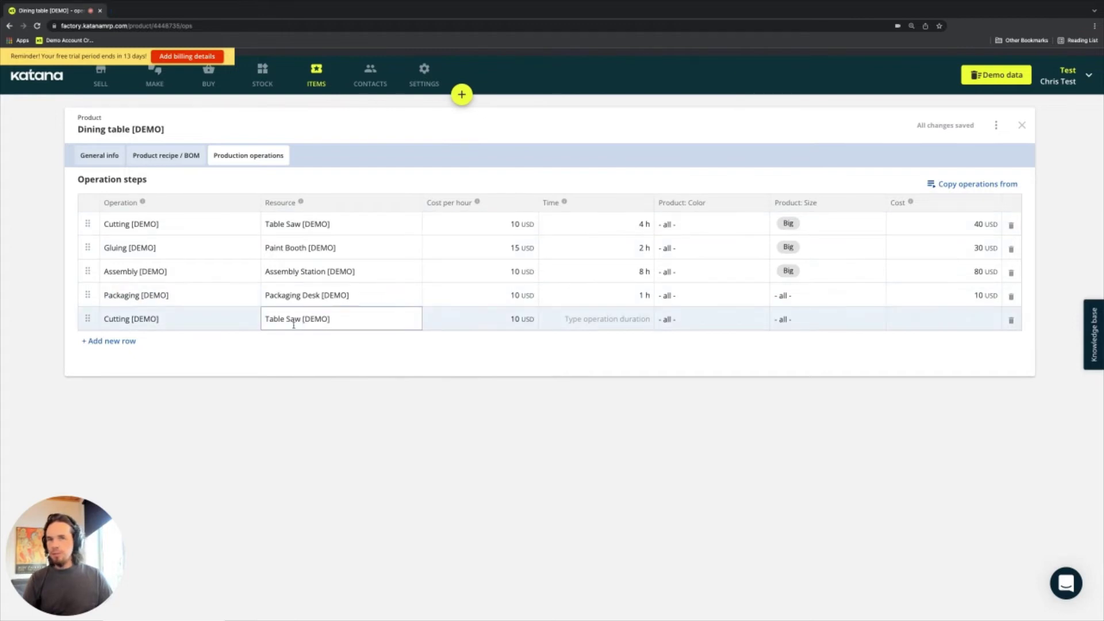
left_click(537, 327)
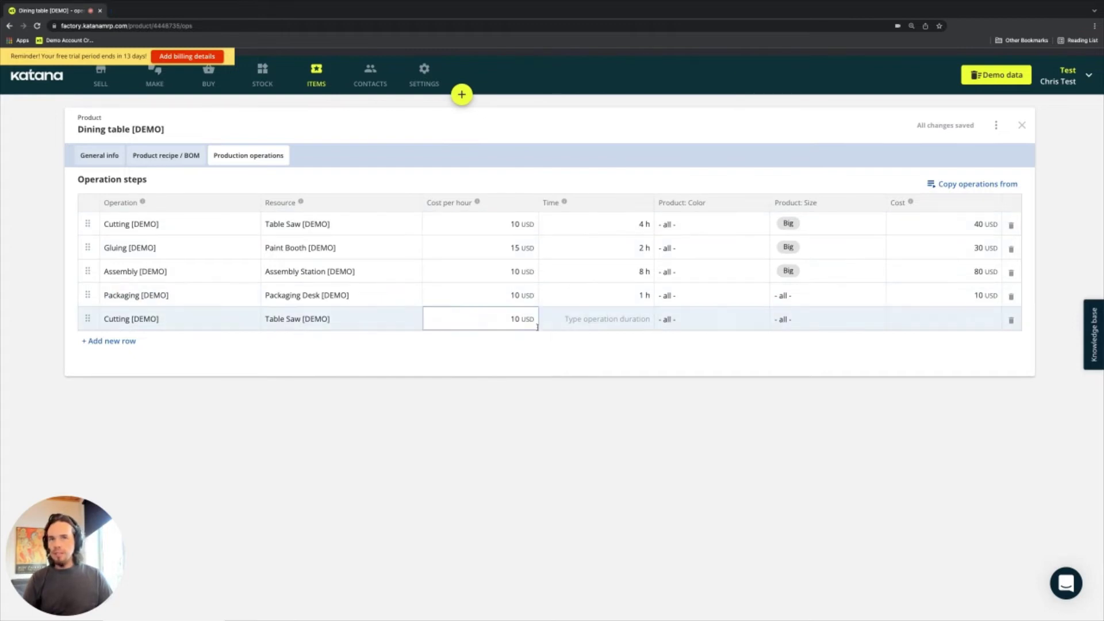
left_click(623, 326)
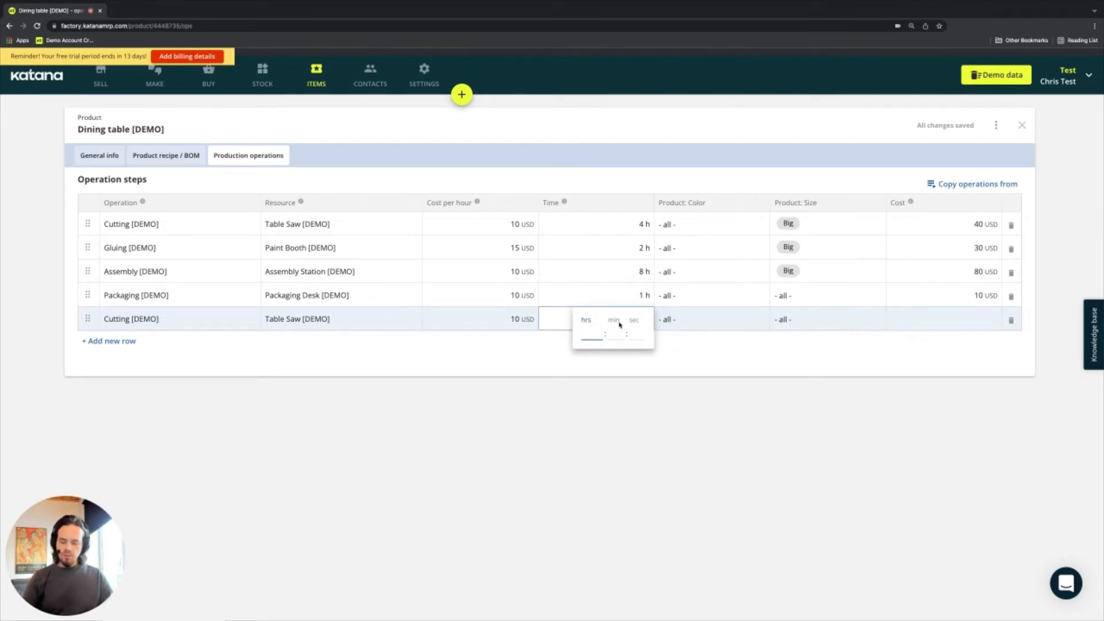
type("3")
left_click(581, 373)
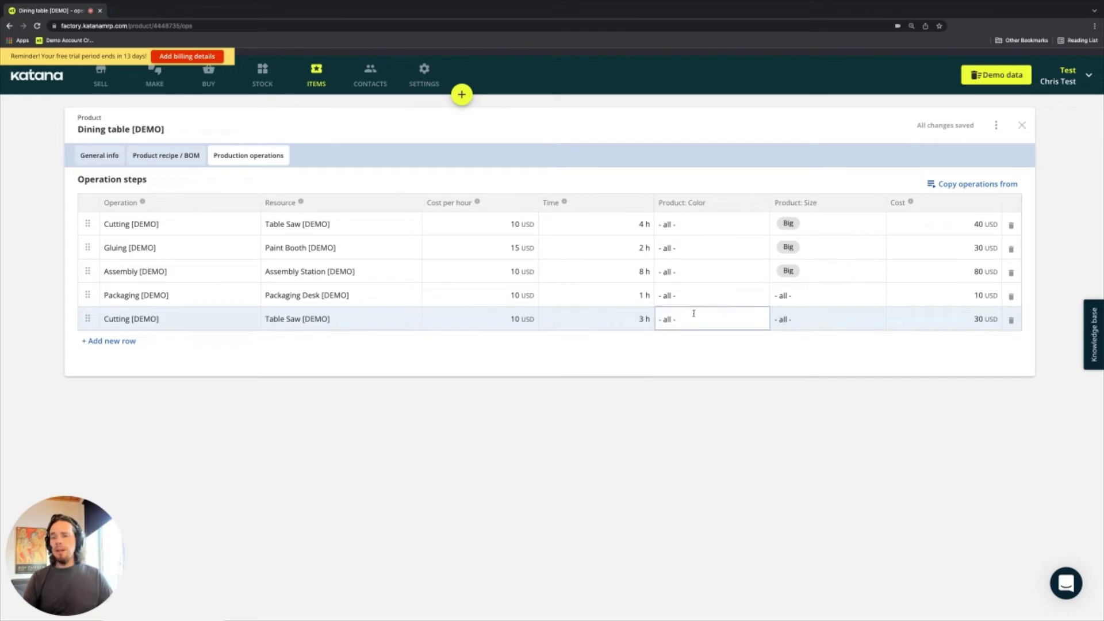
Step: Limit the new cutting operation to the Small size and move it directly below the existing cutting operation
left_click(822, 316)
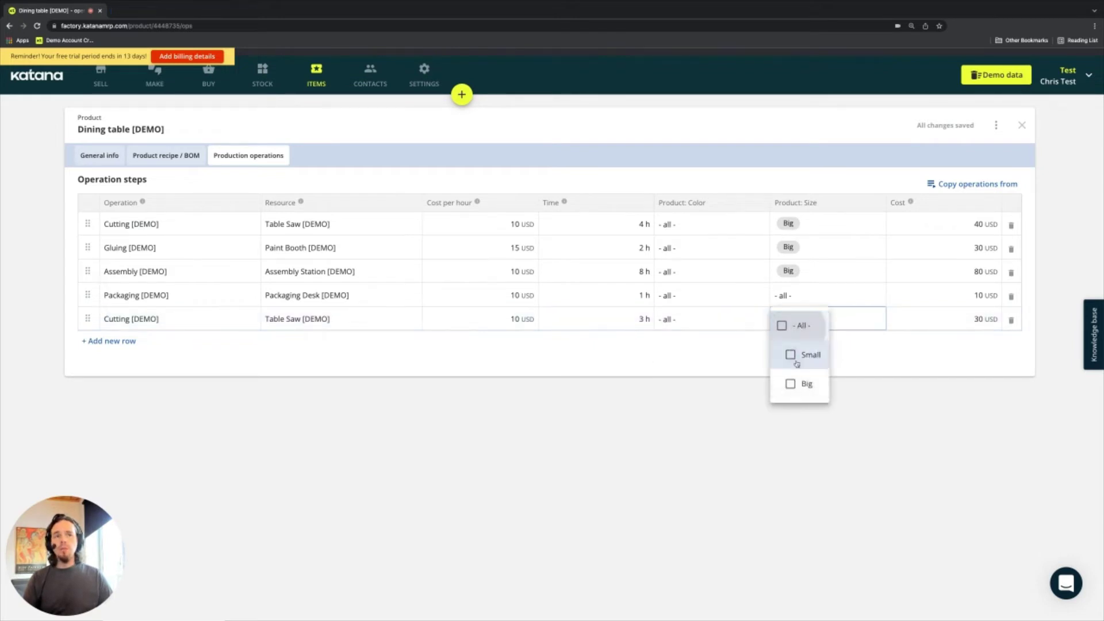
left_click(792, 355)
left_click(690, 363)
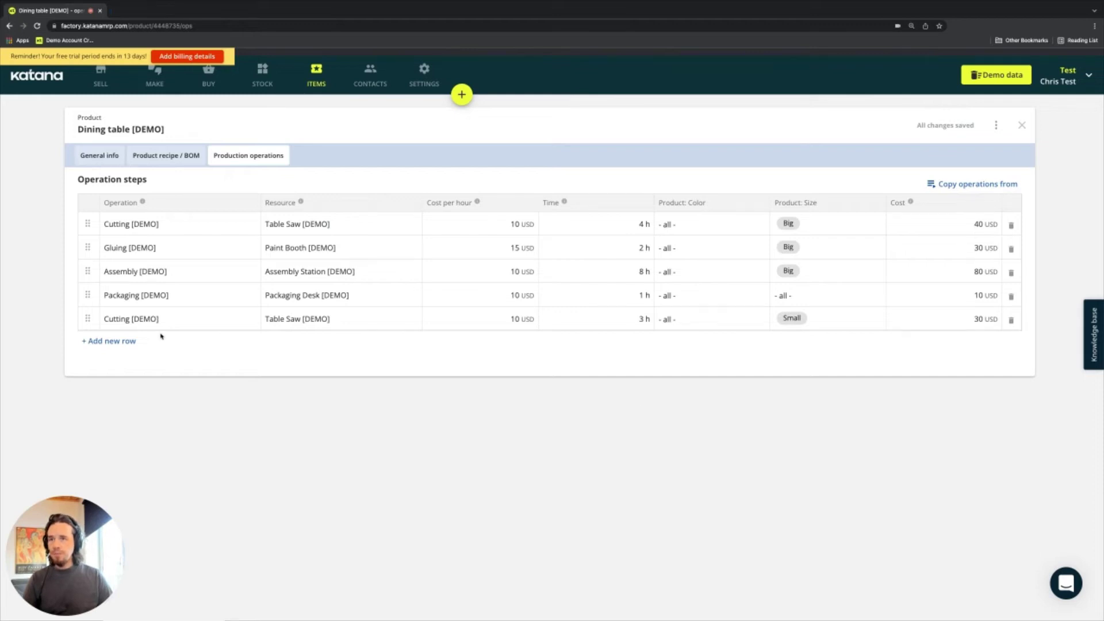
left_click_drag(87, 316, 87, 248)
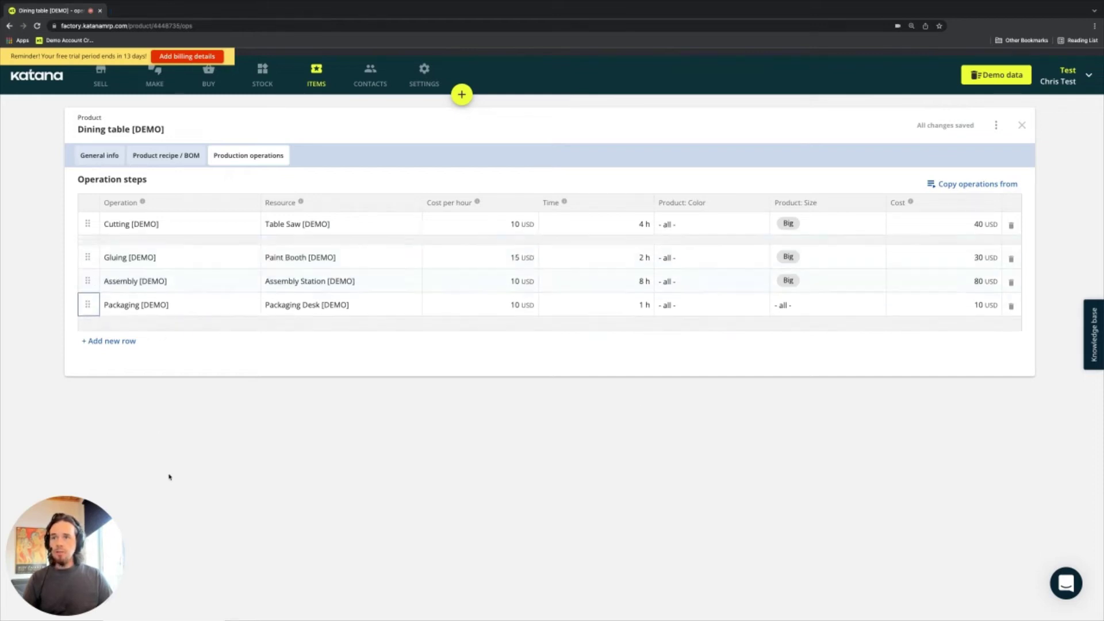
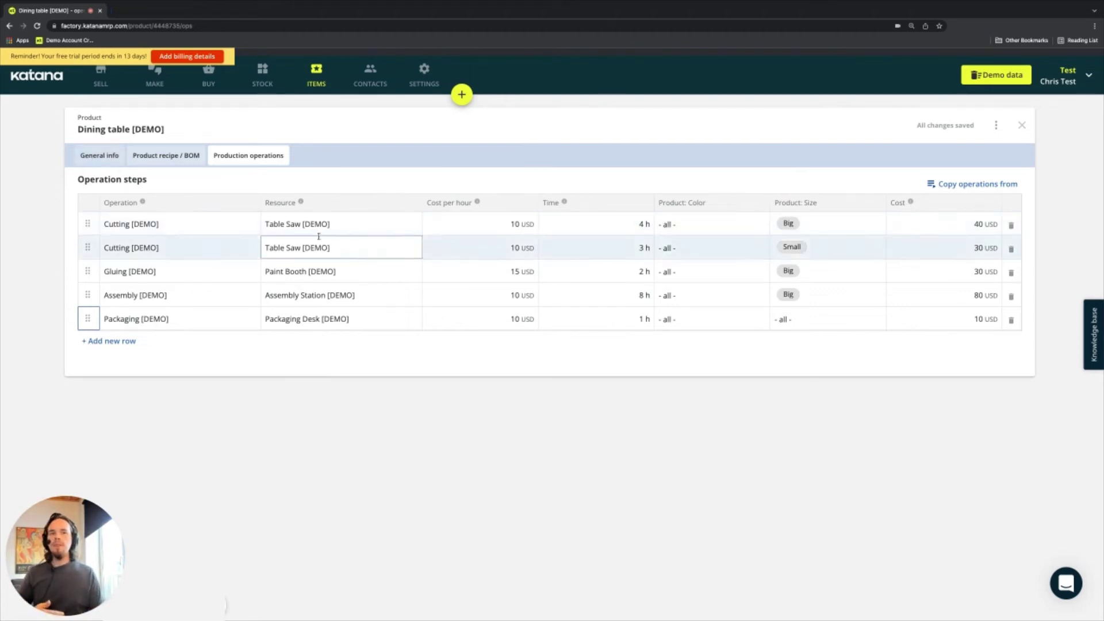
Step: Examine the time, cost per hour and resource of the cutting operations, along with the assembly operation
left_click(604, 230)
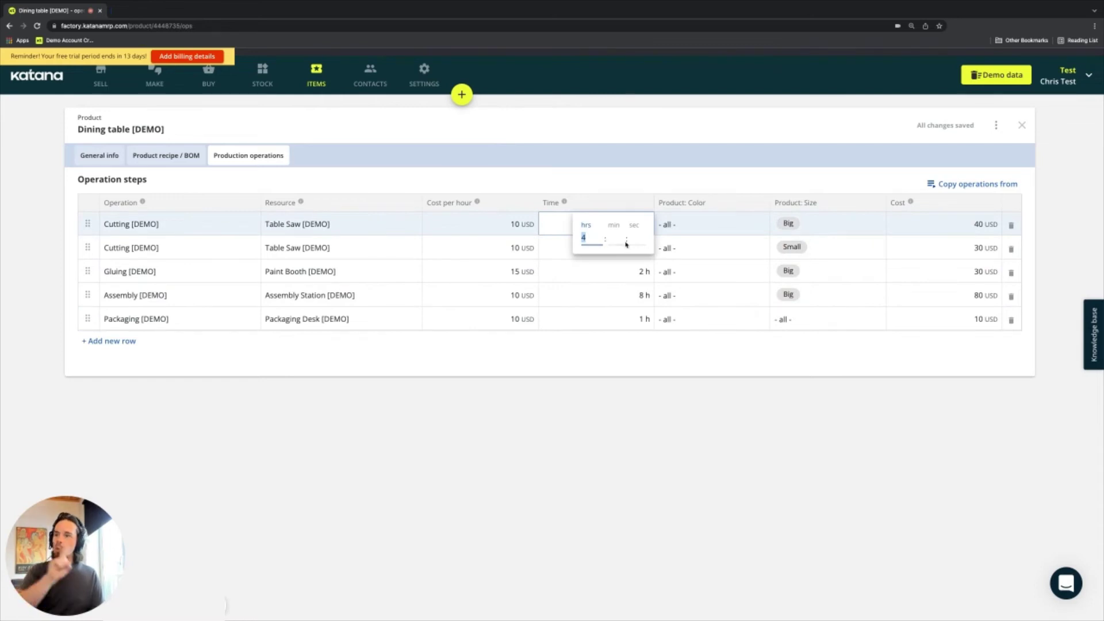
left_click(583, 407)
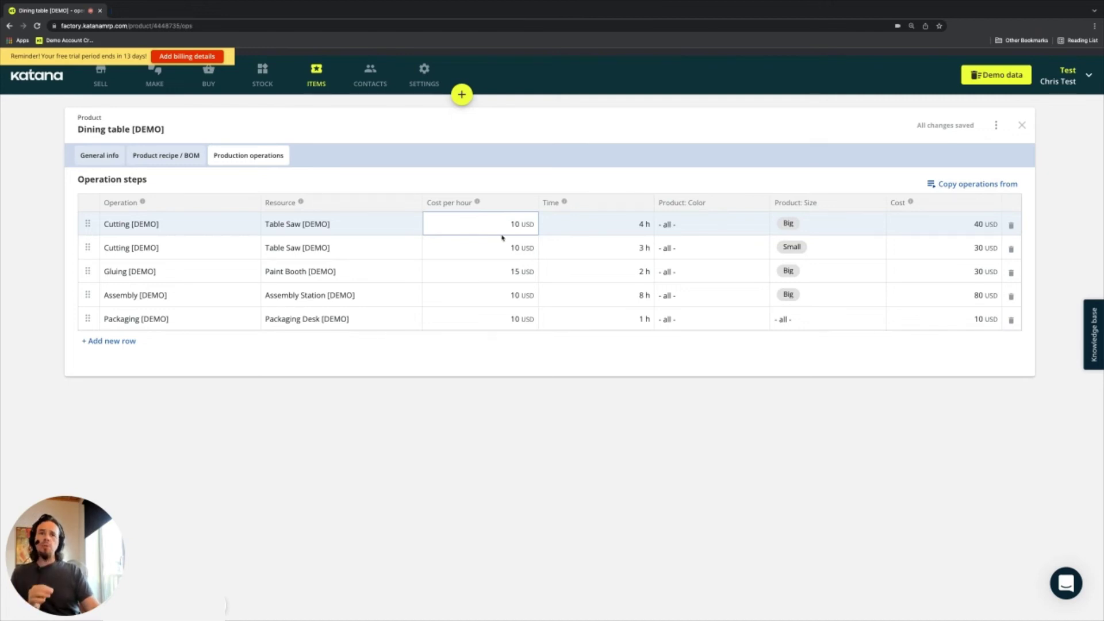
left_click(588, 219)
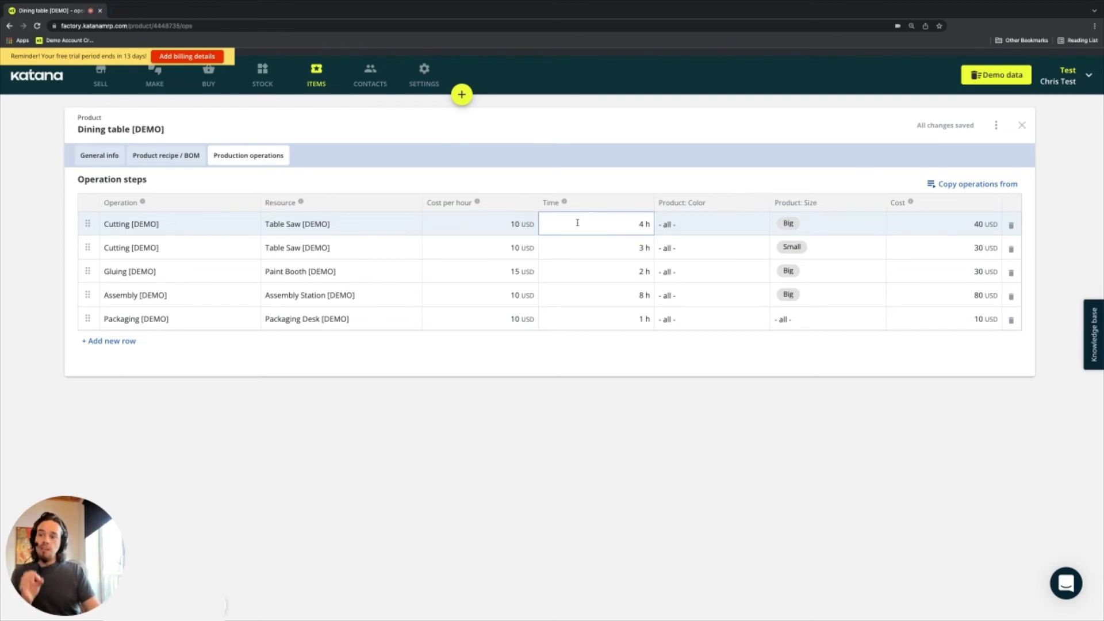
key("Down")
key("Down")
left_click(262, 299)
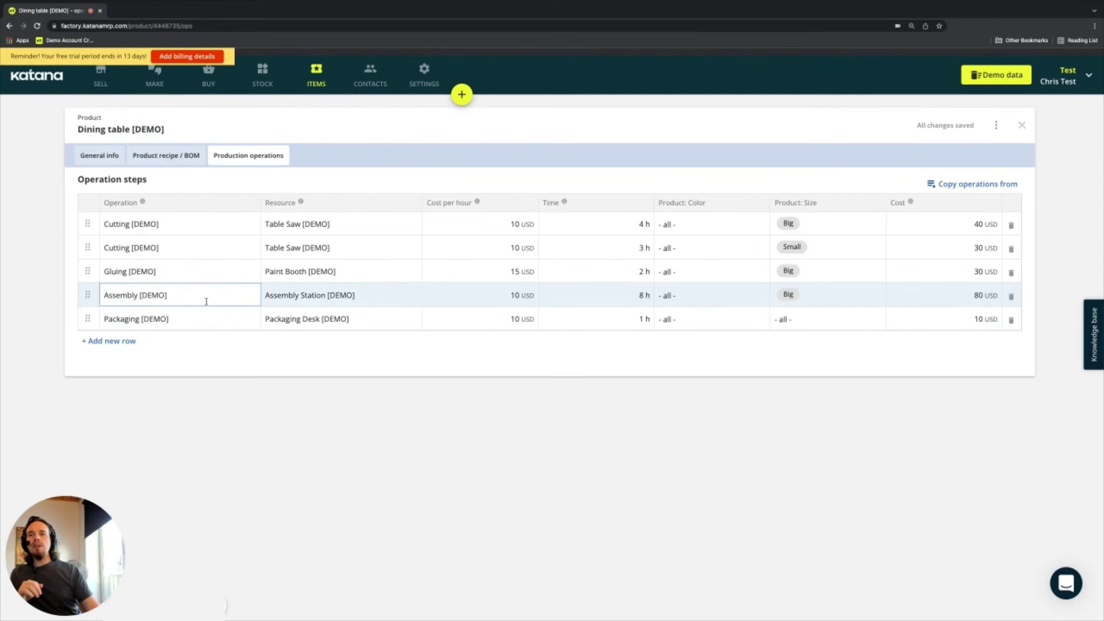
left_click(116, 290)
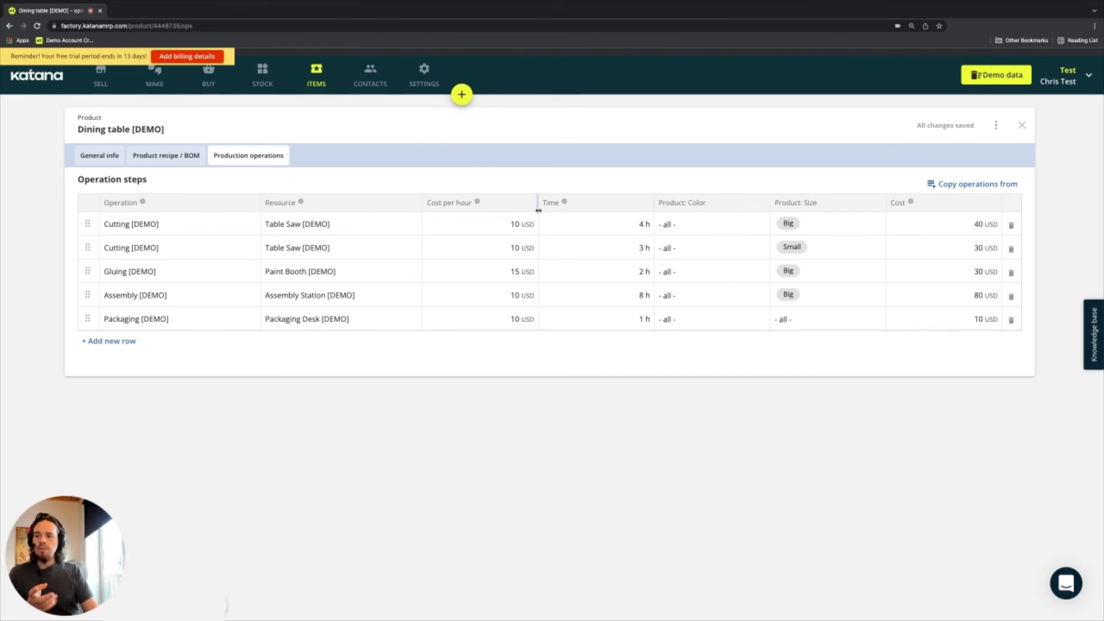
left_click(505, 215)
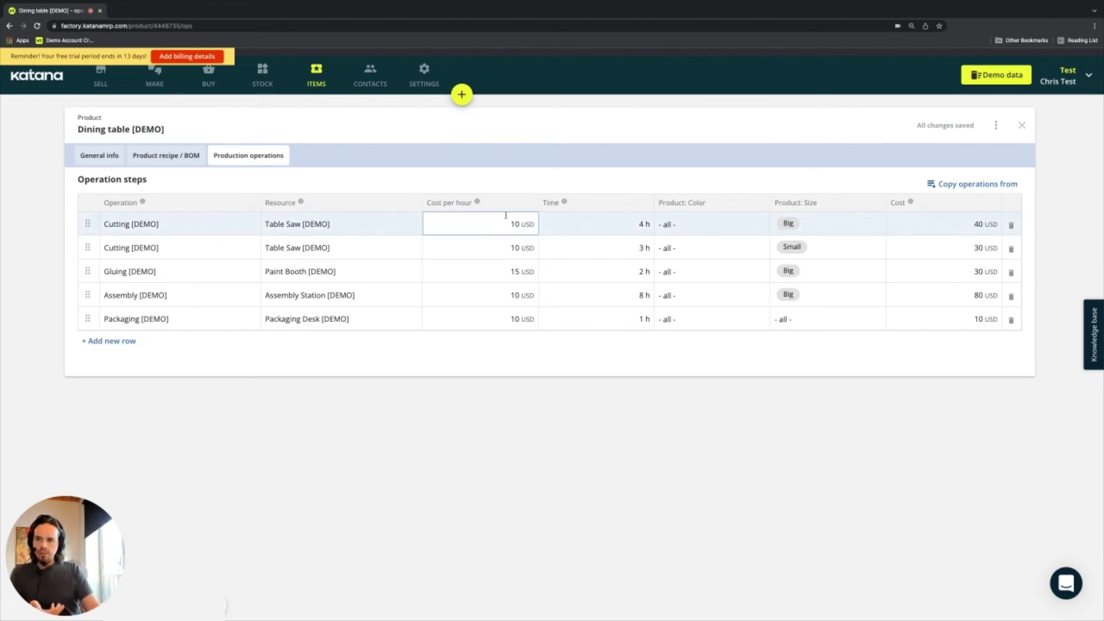
left_click(558, 227)
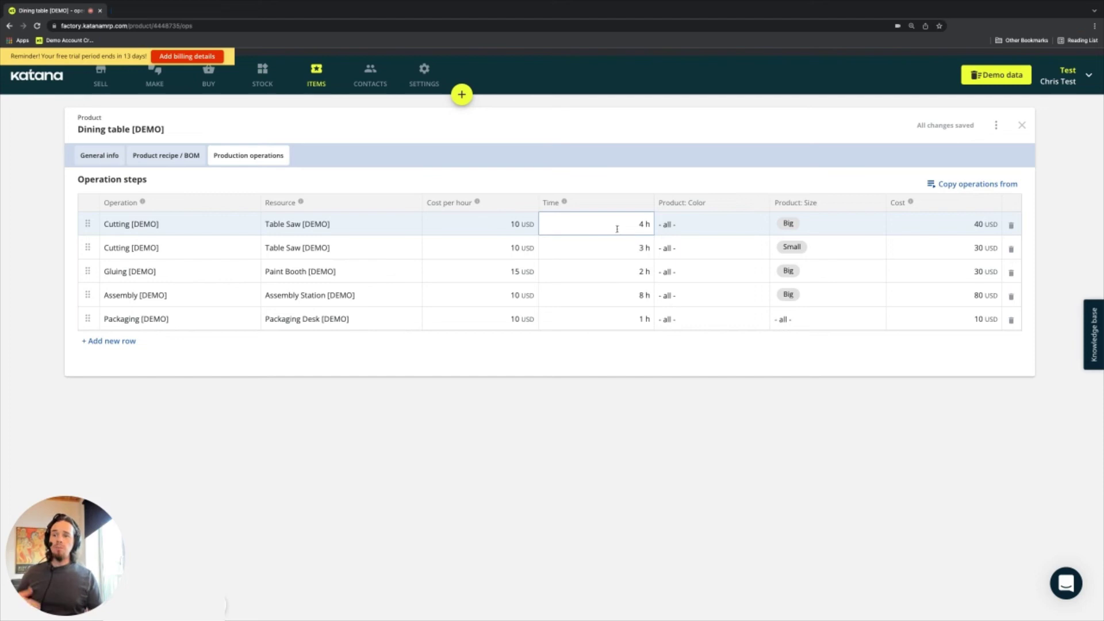
left_click(307, 214)
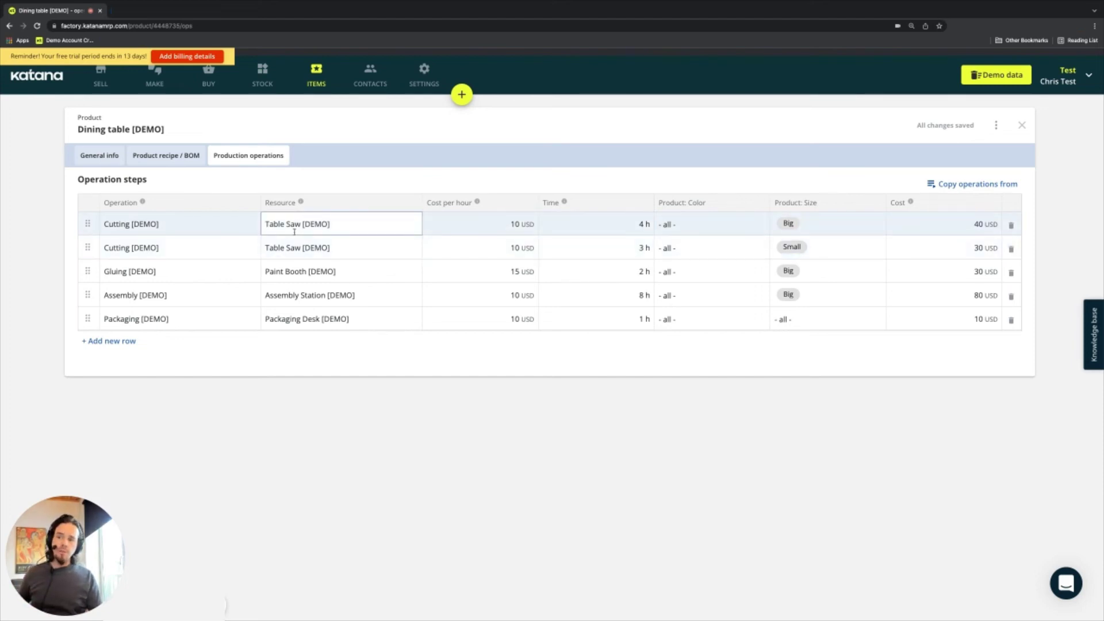
left_click(302, 247)
left_click(454, 224)
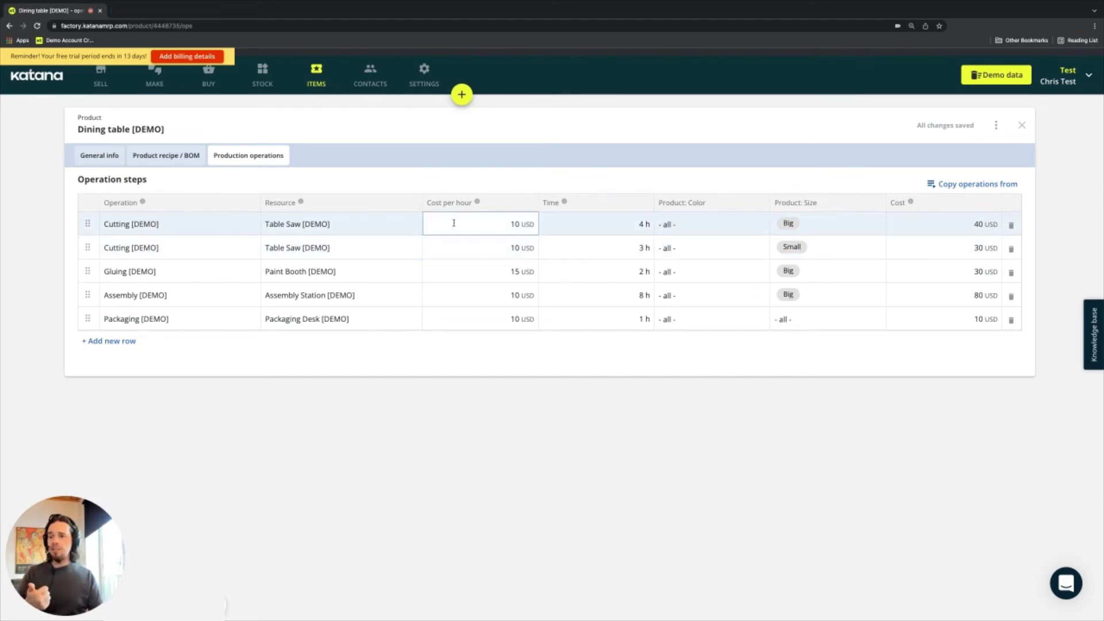